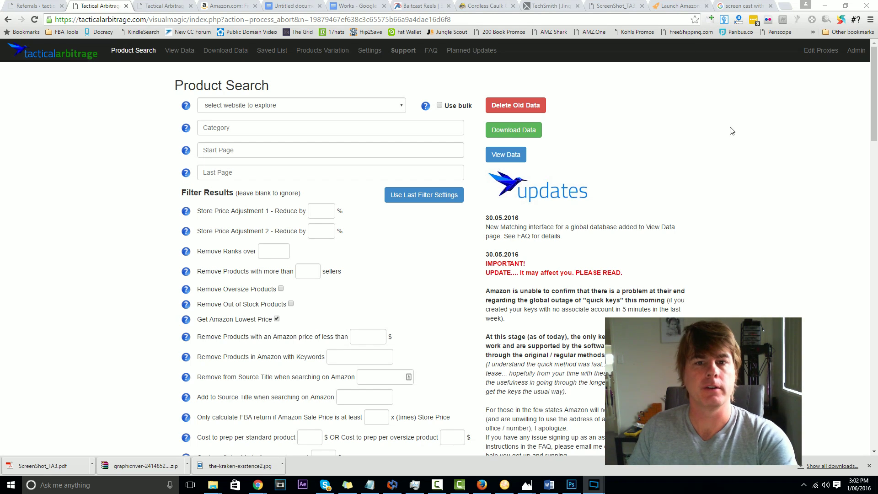
Delete all old scan data from Product Search and confirm the deletion.
left_click(528, 106)
left_click(476, 73)
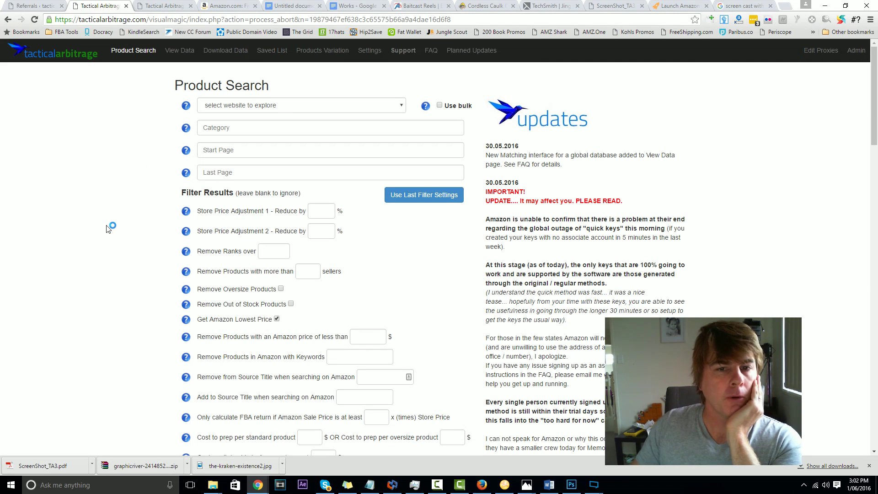
scroll(118, 242, "down", 6)
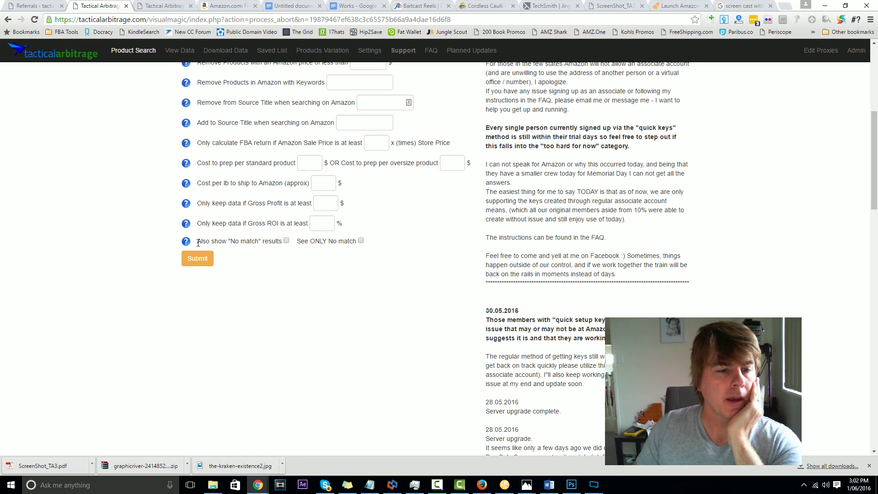
left_click_drag(198, 242, 282, 243)
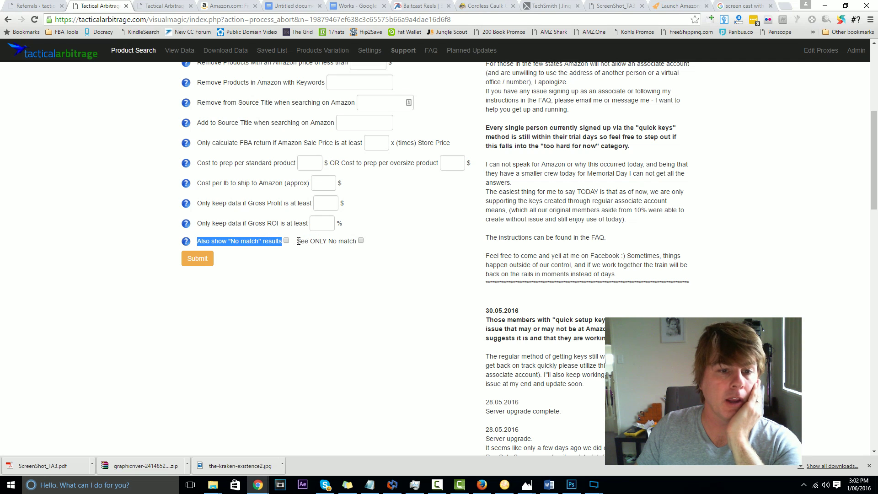
left_click_drag(296, 243, 353, 242)
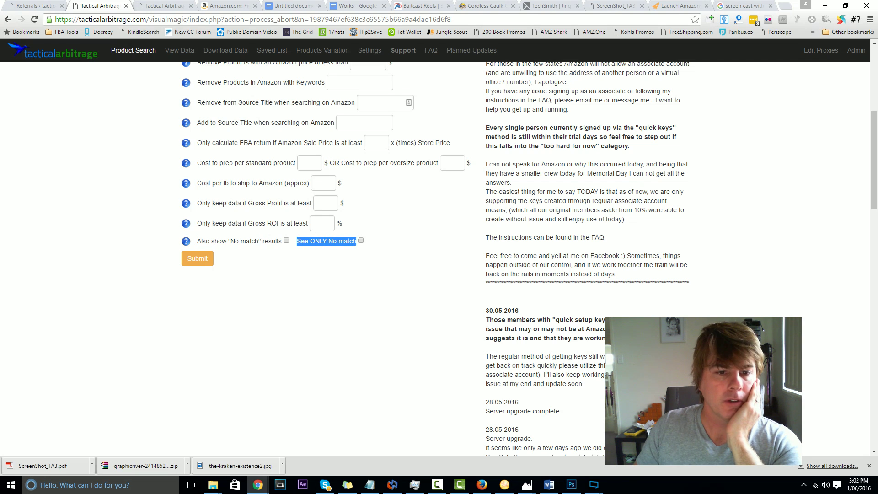
left_click(146, 233)
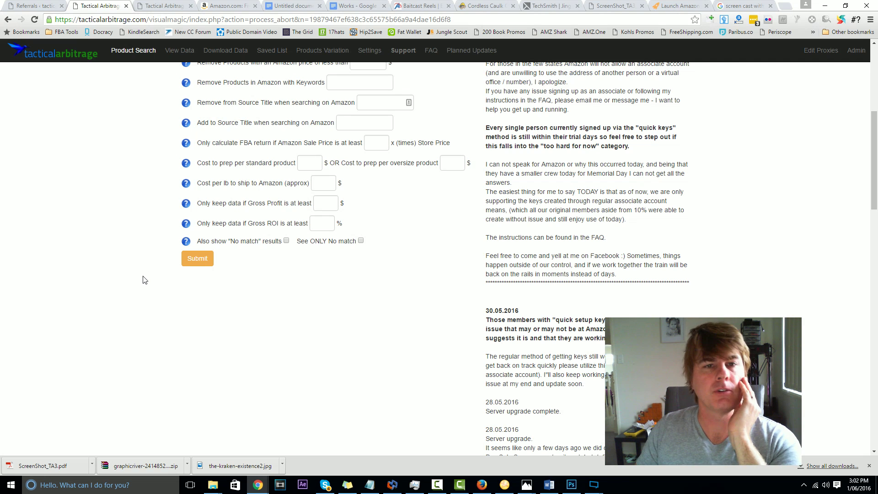
scroll(143, 279, "up", 6)
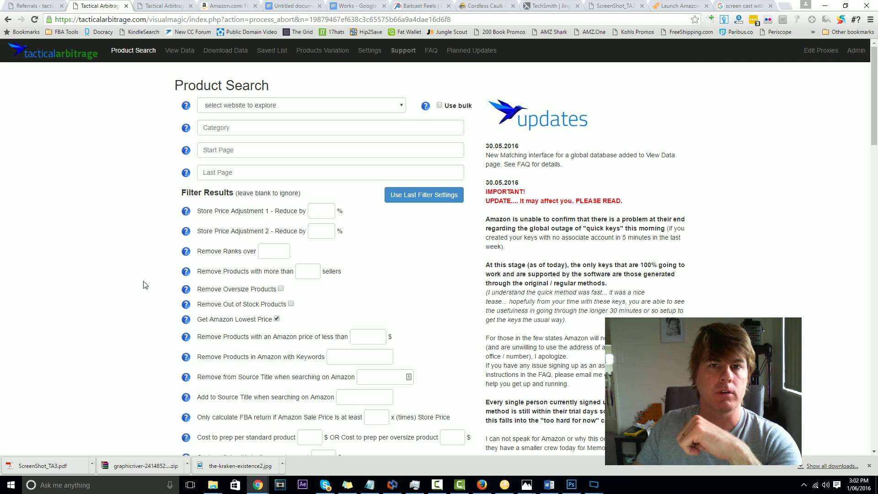
scroll(143, 285, "down", 7)
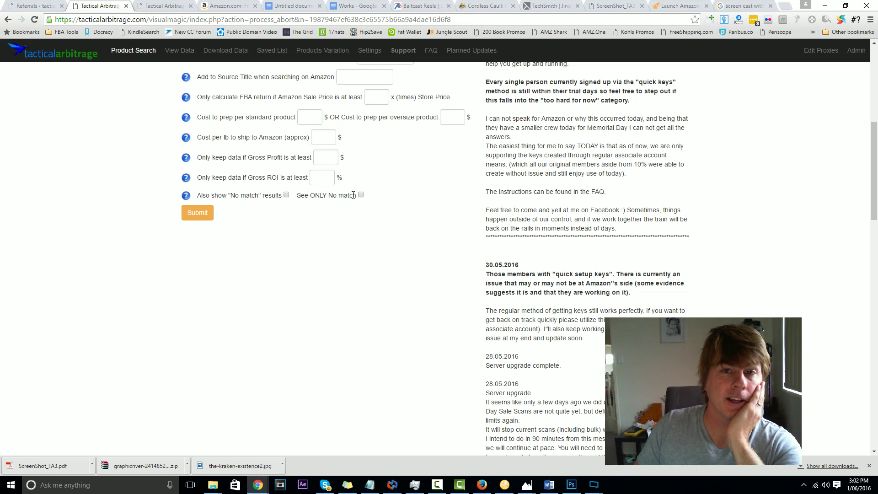
scroll(420, 320, "up", 7)
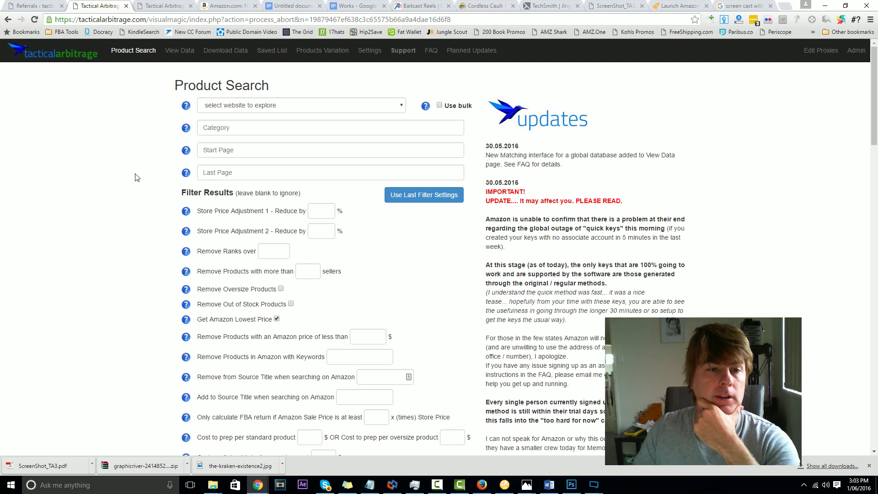
Choose collectionsetc.com as the website and fill in its clocks category URL.
left_click(277, 105)
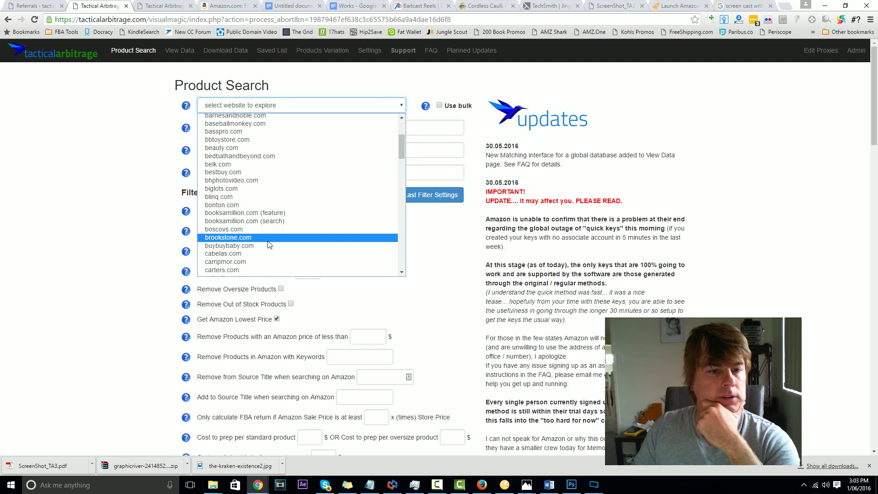
scroll(269, 215, "down", 5)
scroll(268, 137, "up", 3)
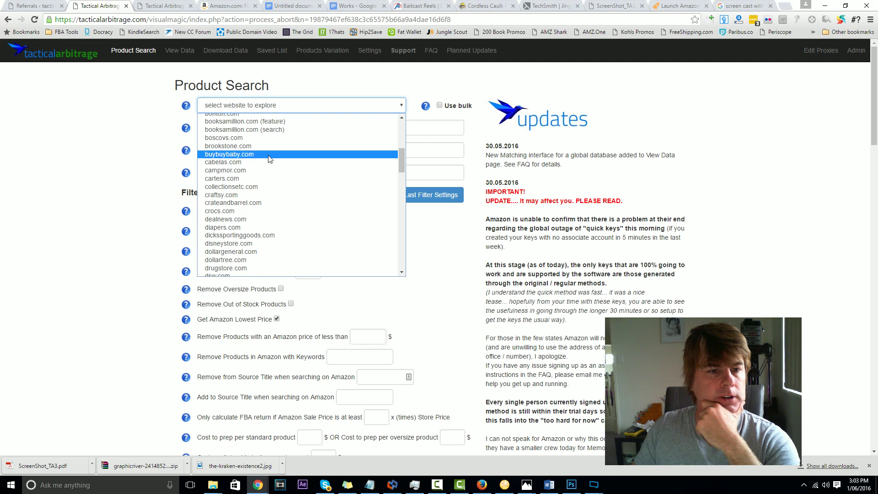
left_click(268, 187)
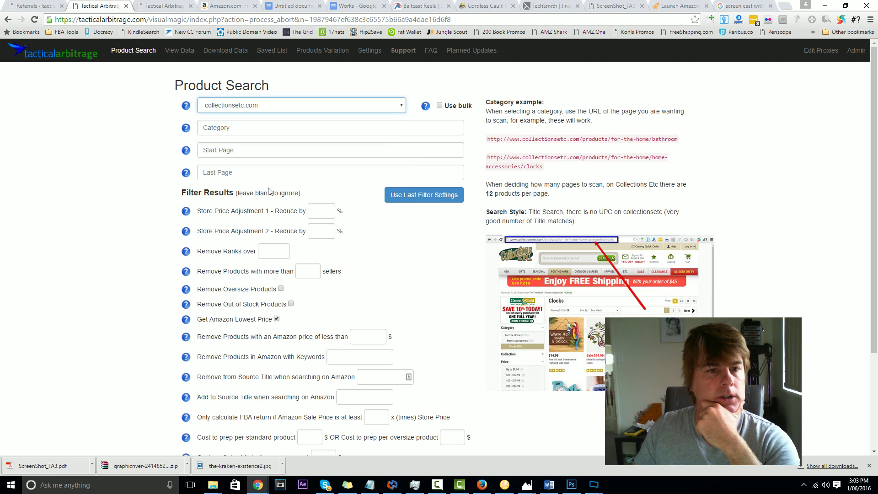
left_click(568, 160)
Set the scan page range to Start Page 1 and Last Page 2.
left_click(204, 150)
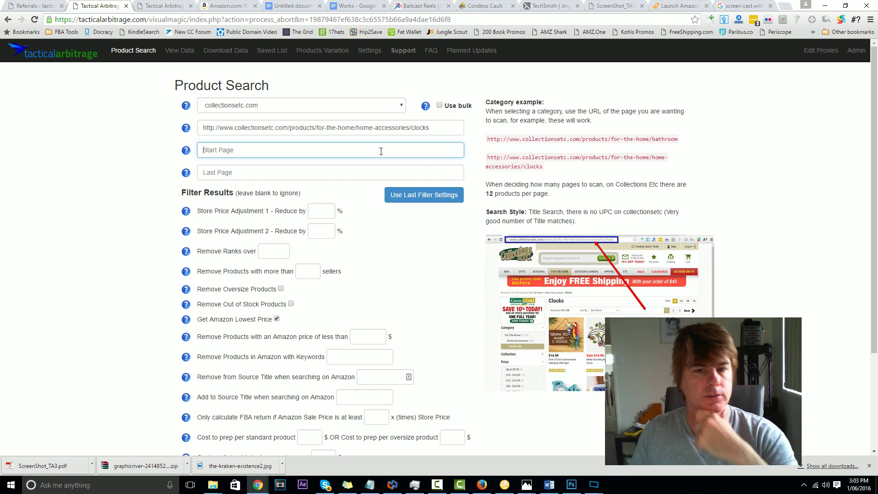
type("1")
key("Tab")
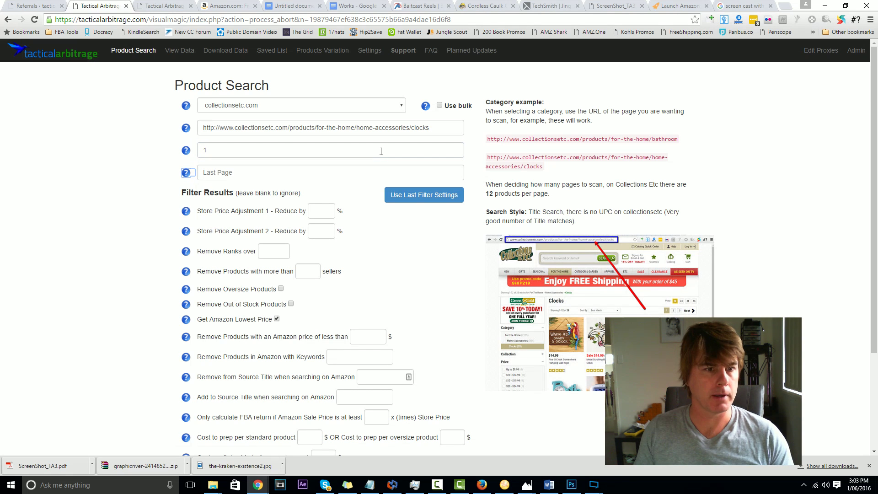
type("2")
key("Tab")
scroll(335, 152, "down", 3)
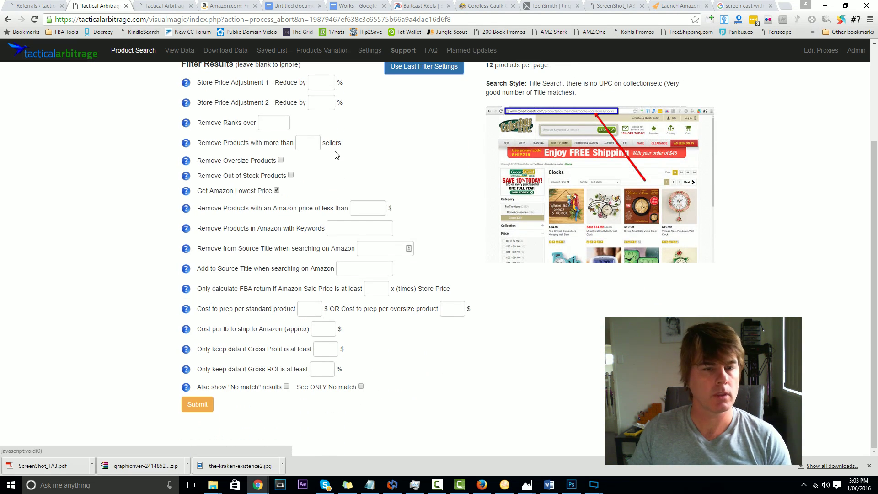
scroll(345, 174, "up", 3)
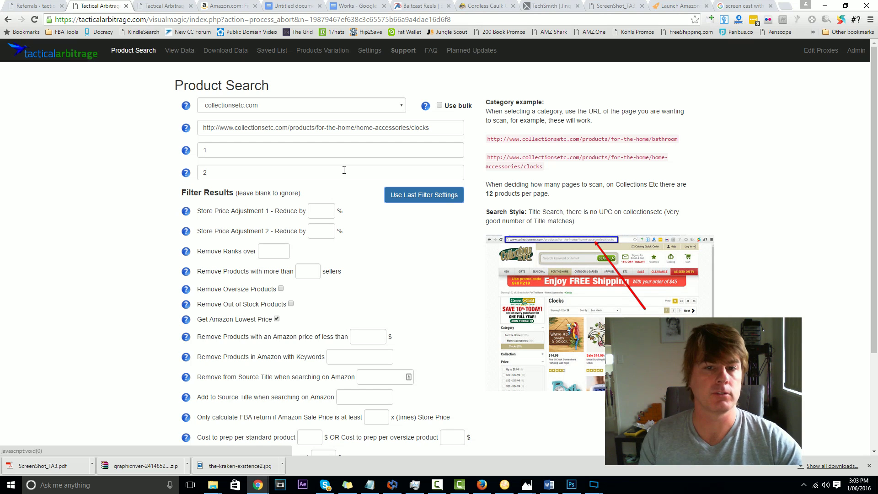
scroll(178, 386, "down", 3)
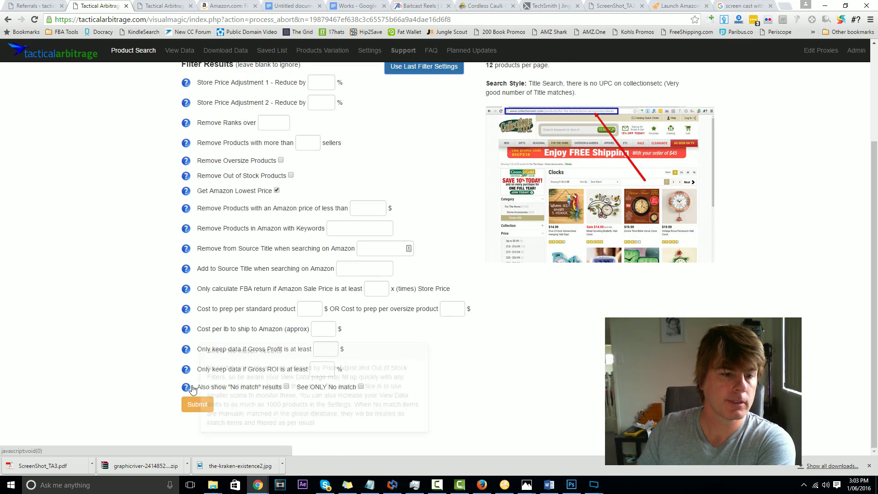
Submit the clocks scan and follow the log's Global Base ASIN line as products are added.
left_click(198, 405)
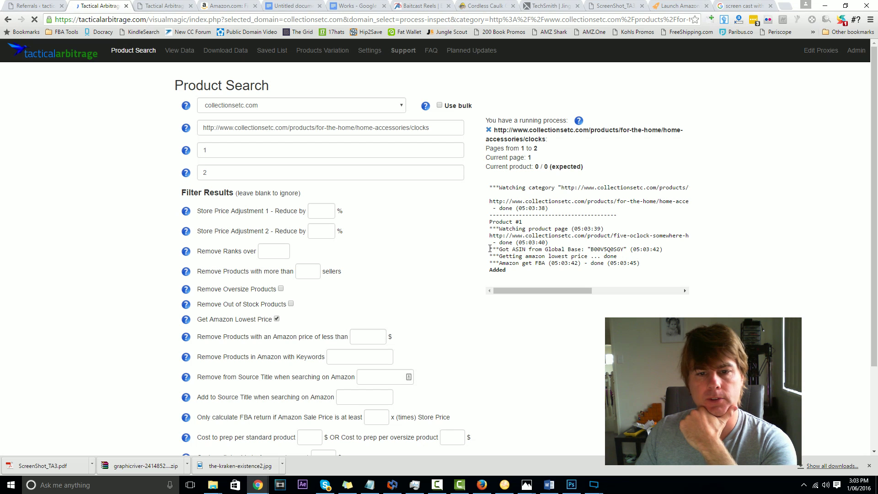
left_click_drag(490, 249, 661, 249)
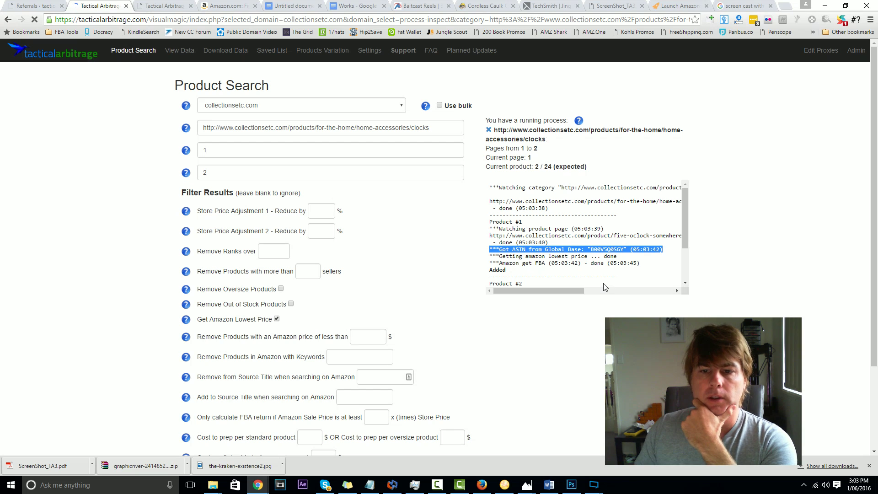
Open View Data and switch row 1's Amazon match to ASIN B0131HR28Q.
left_click(192, 53)
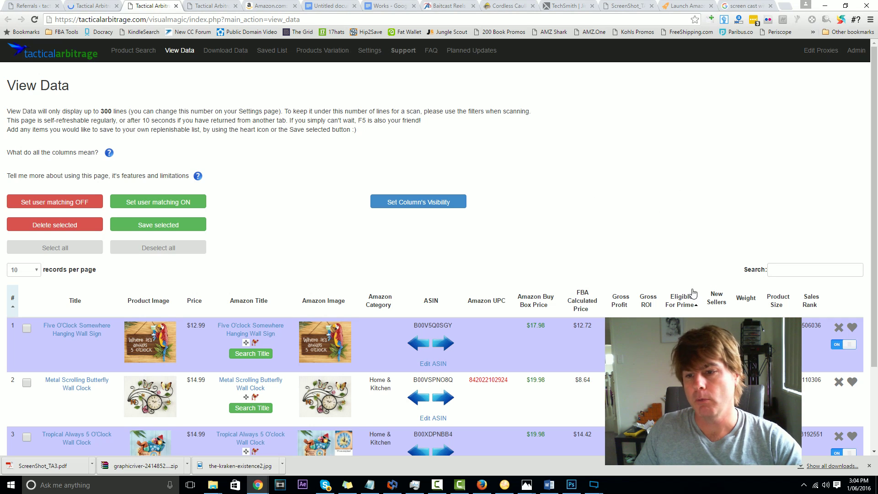
left_click(841, 346)
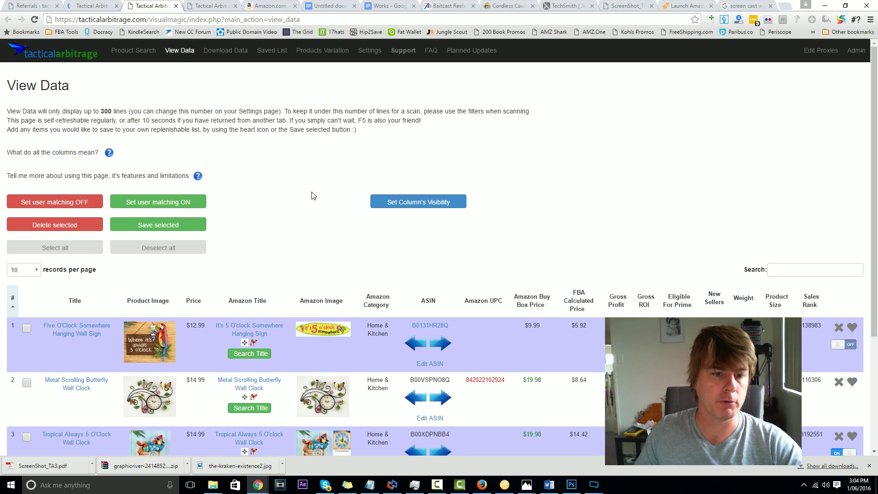
scroll(328, 239, "down", 1)
mouse_move(327, 283)
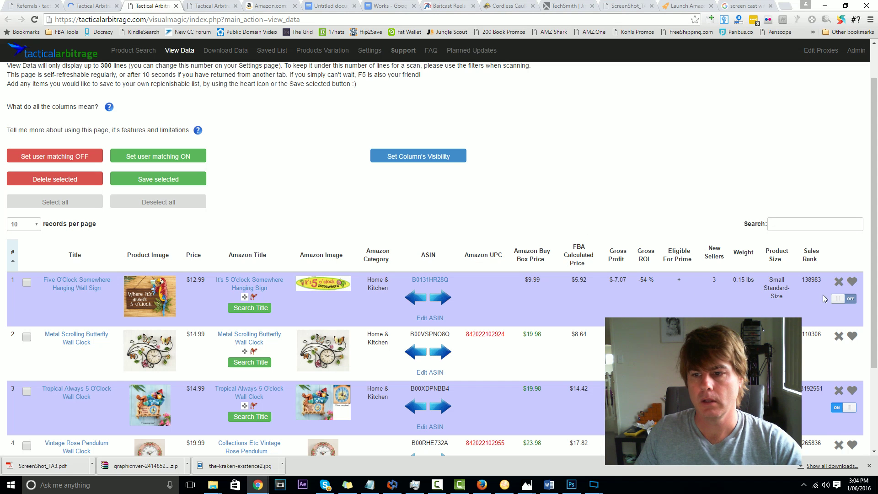
Switch row 1 back to ASIN B00V5Q0SGY and scroll through the clock results.
left_click(840, 300)
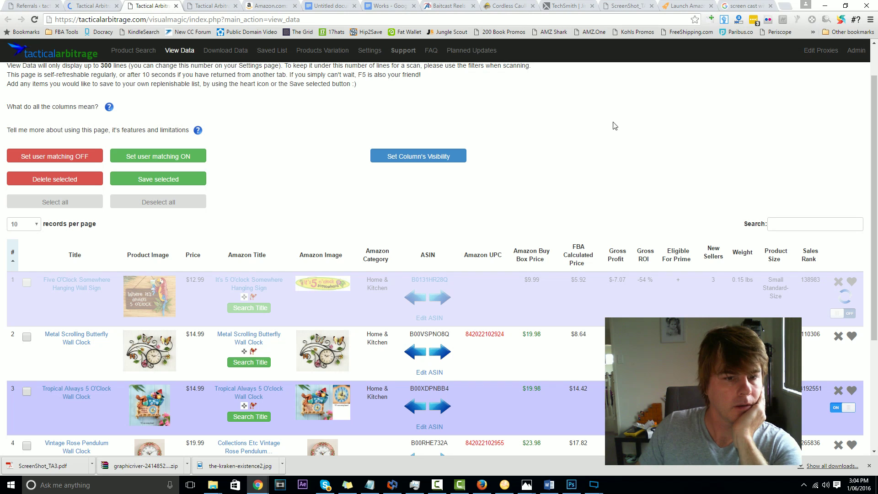
scroll(639, 147, "down", 2)
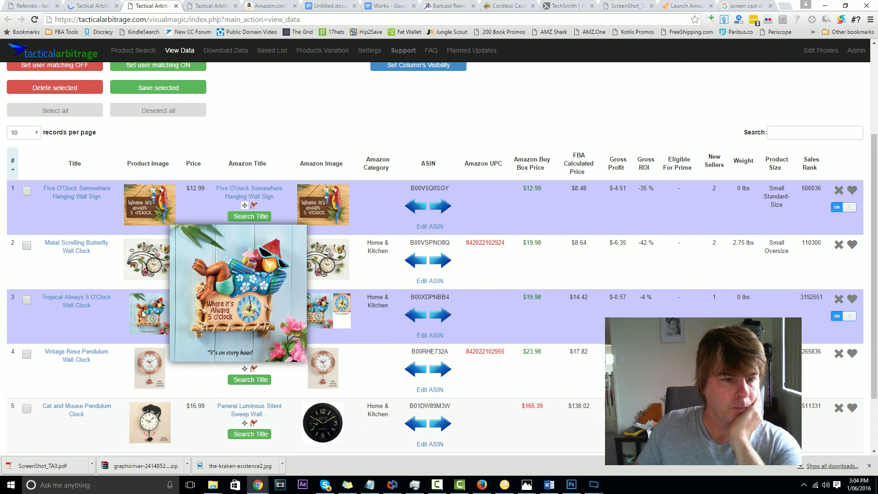
mouse_move(315, 318)
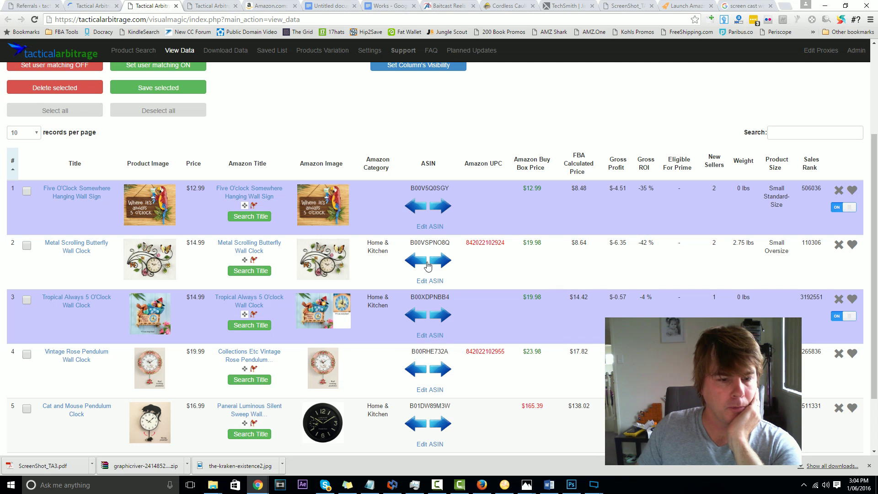
scroll(405, 265, "down", 1)
scroll(398, 261, "down", 2)
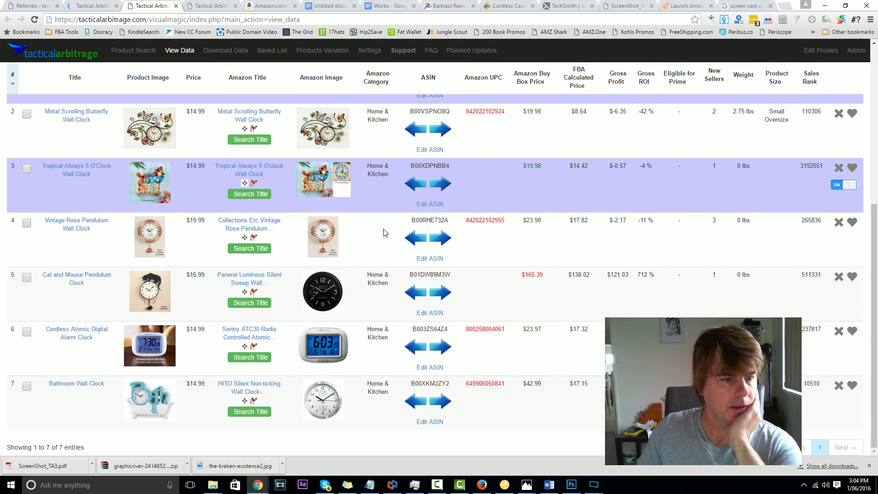
mouse_move(132, 293)
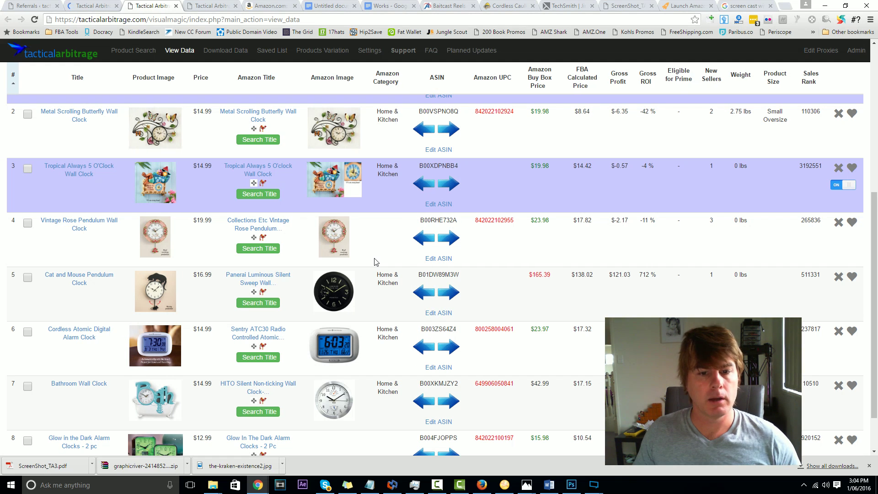
Edit row 5's ASIN and search Amazon for 'Cat and Mouse Pendulum Clock'.
left_click(442, 314)
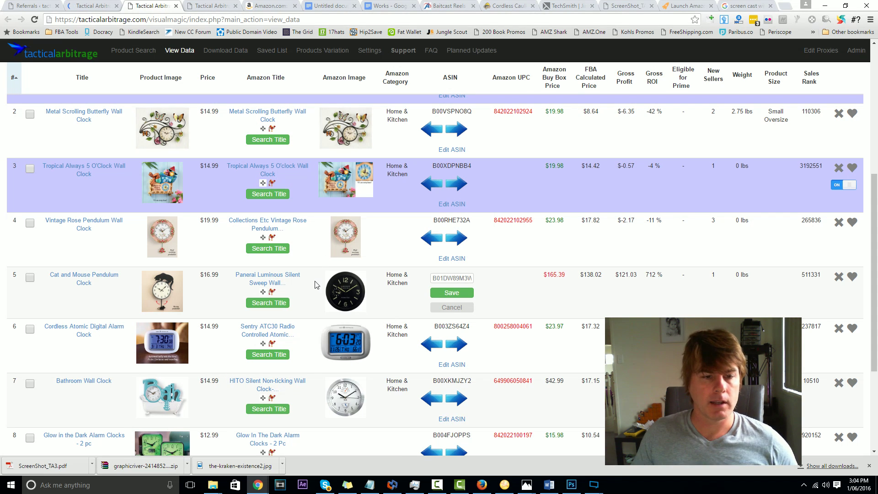
left_click(267, 304)
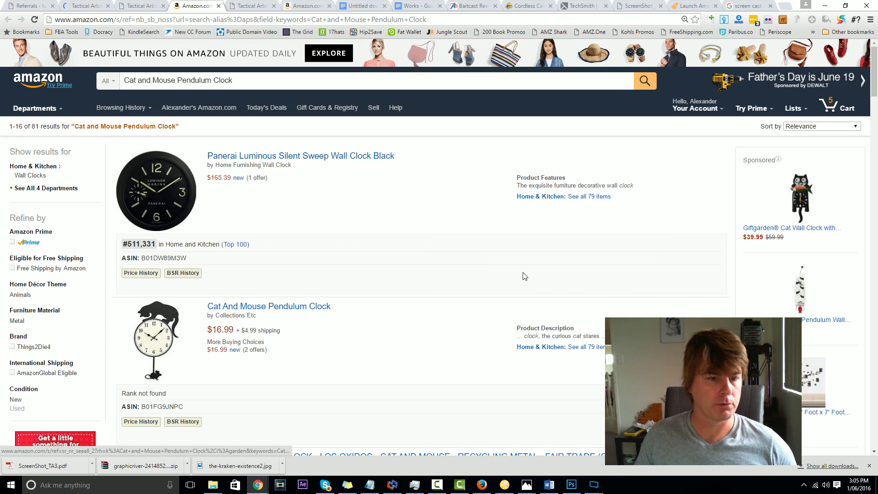
Select ASIN B01FG9JNPC of the $16.99 Collections Etc Cat And Mouse Pendulum Clock.
mouse_move(139, 409)
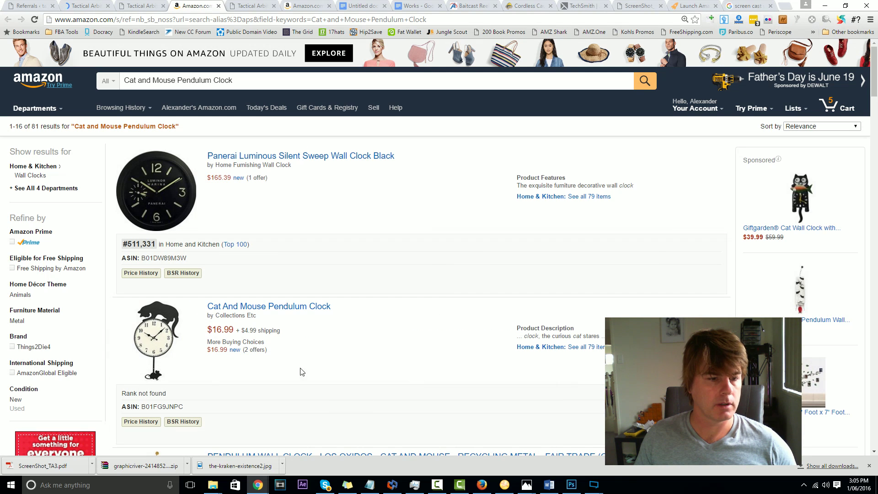
double_click(167, 407)
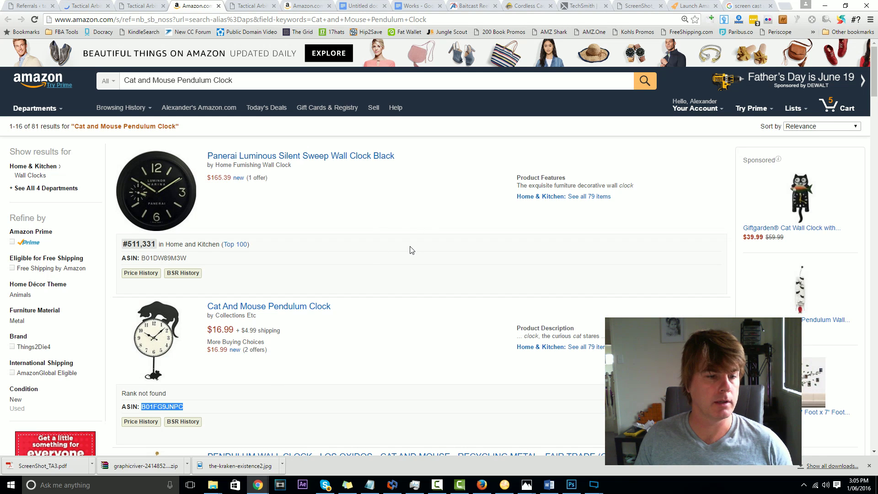
scroll(412, 250, "down", 1)
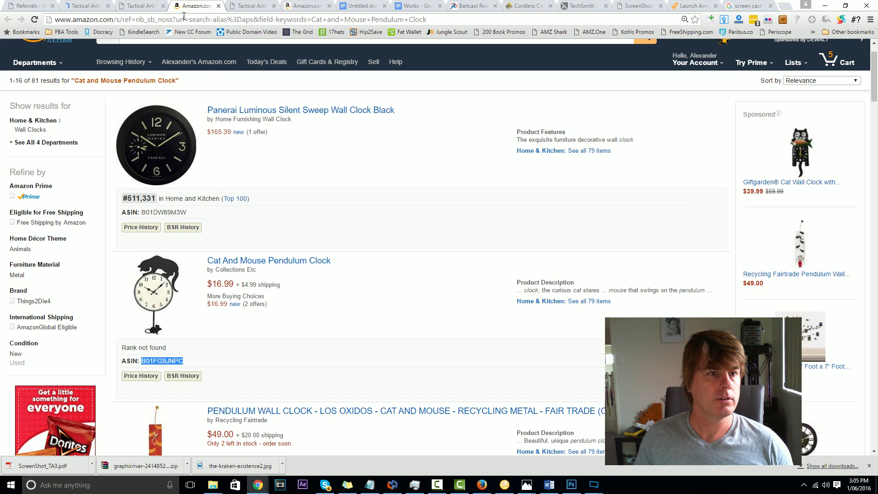
Replace row 5's old ASIN with B01FG9JNPC and save it.
left_click(136, 6)
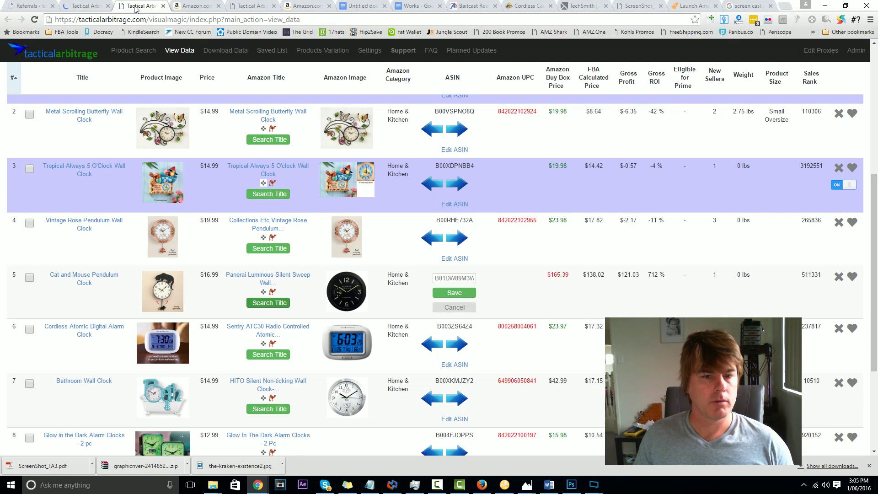
left_click(455, 279)
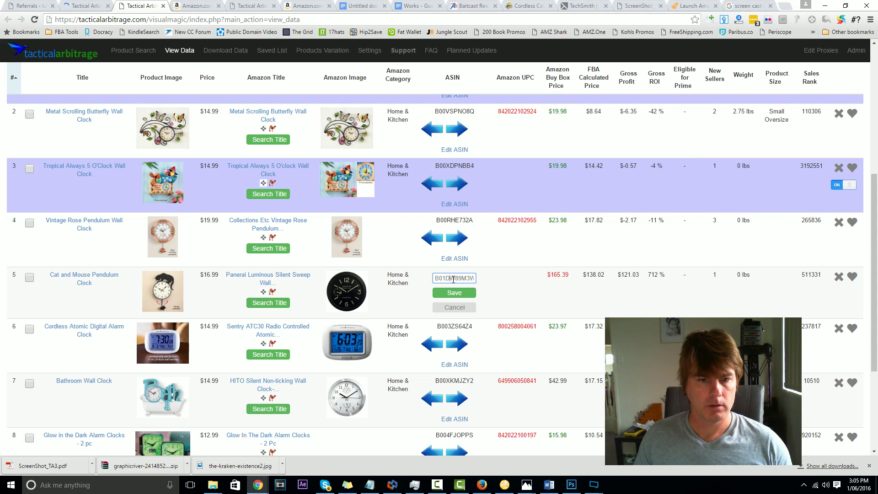
double_click(464, 278)
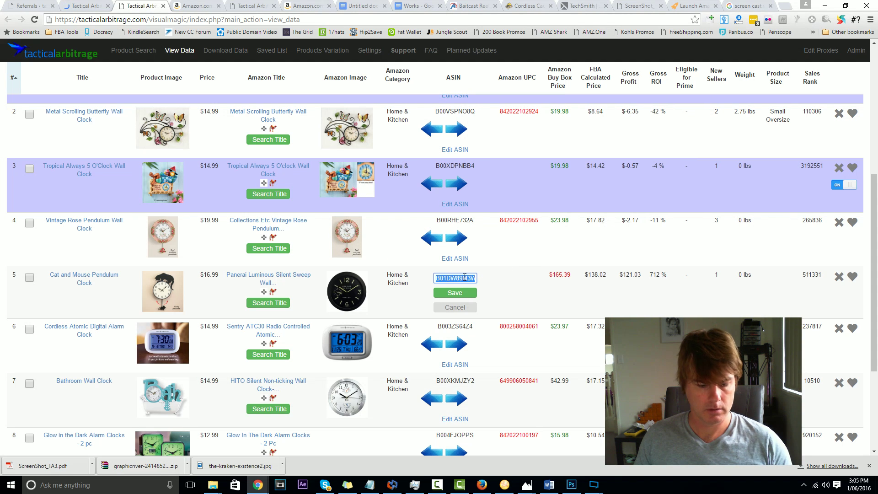
left_click(455, 293)
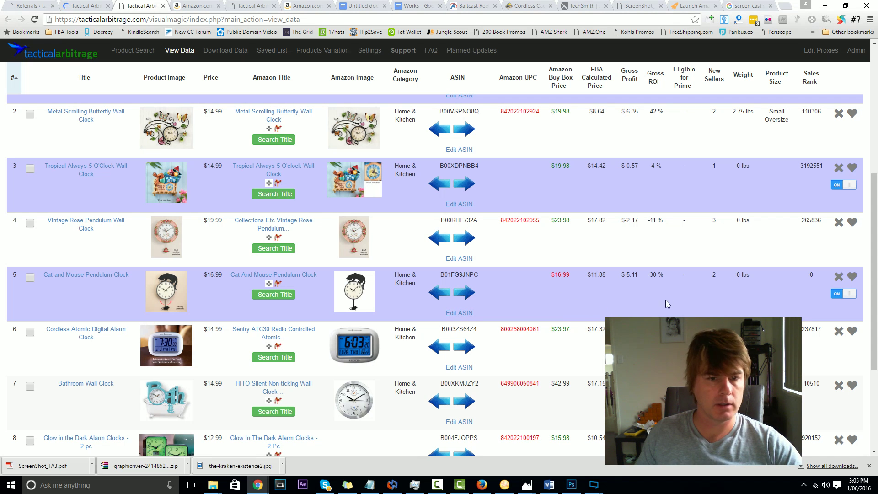
scroll(234, 323, "down", 2)
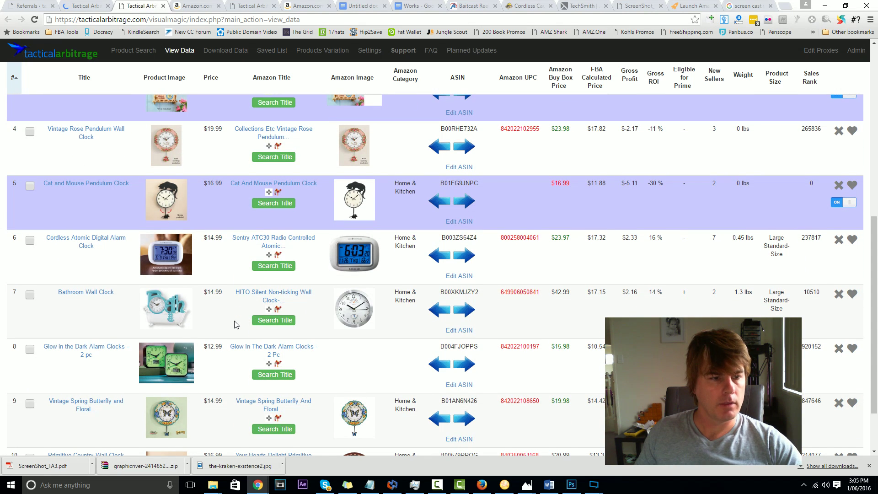
Search Amazon for row 7's 'Bathroom Wall Clock' and select the Collections Etc ASIN B00I3UJEH4.
left_click(282, 321)
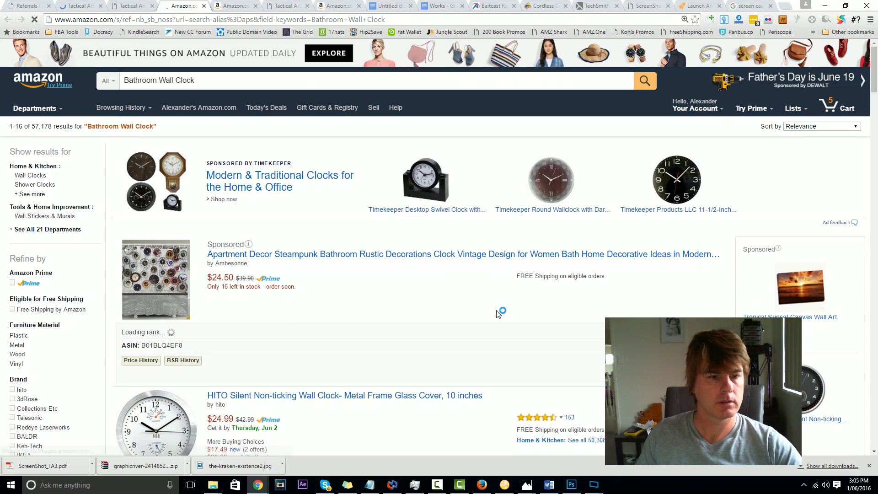
scroll(462, 306, "down", 10)
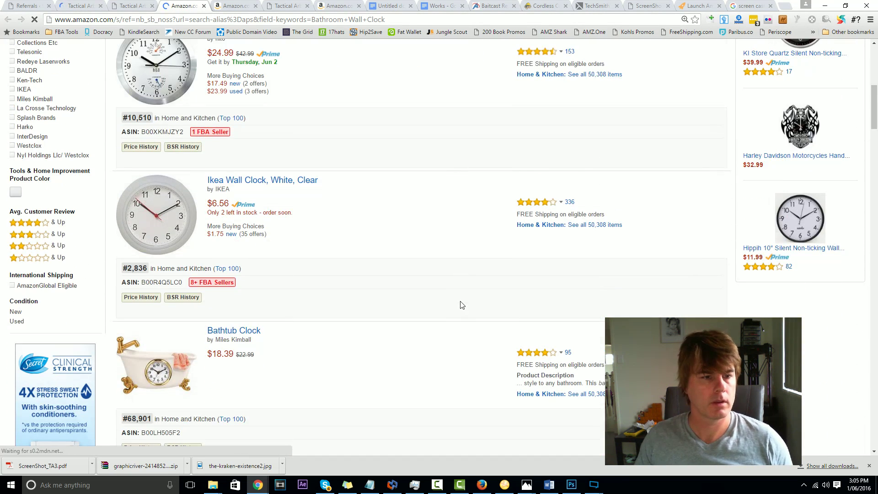
scroll(460, 305, "down", 5)
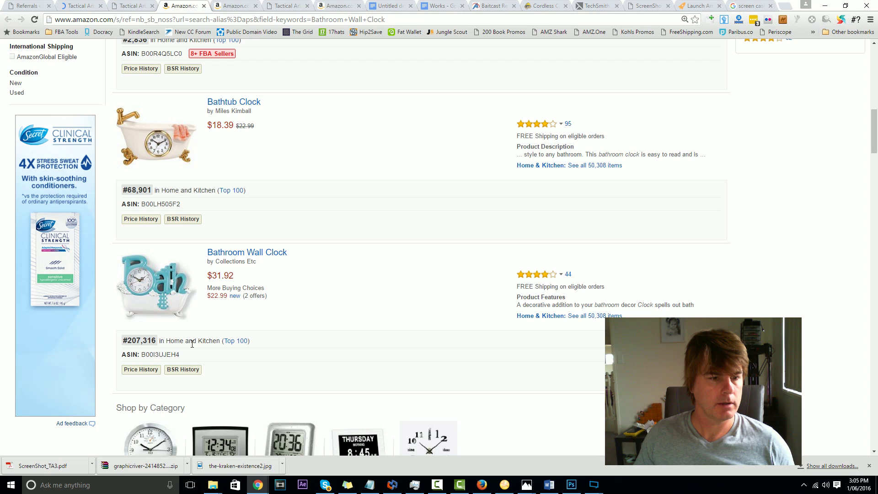
double_click(160, 354)
key("ctrl+c")
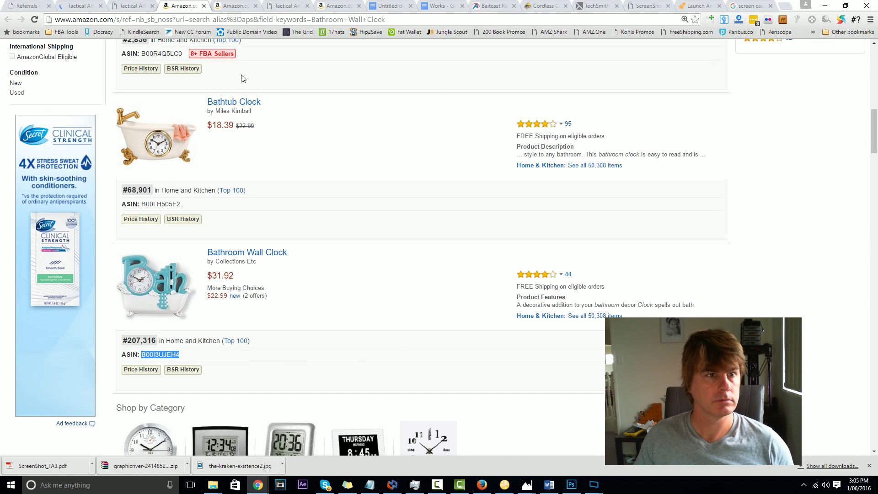
Paste B00I3UJEH4 over row 7's old ASIN and save it.
left_click(146, 7)
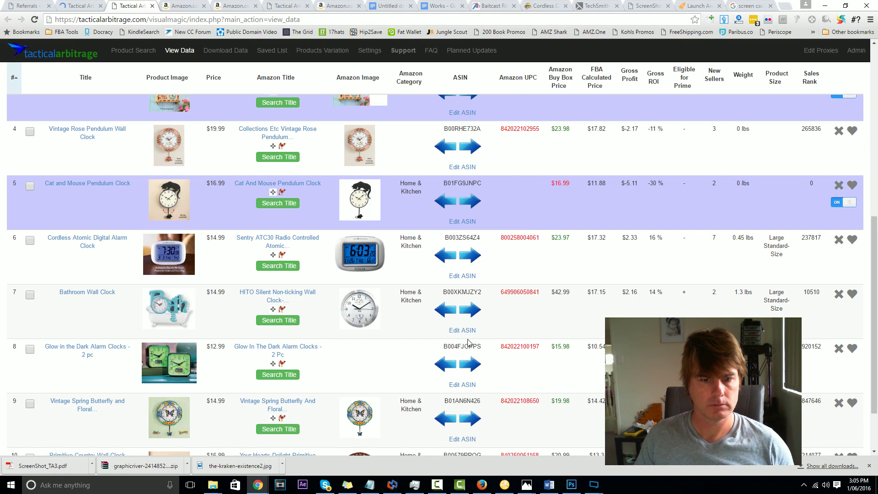
left_click(469, 336)
double_click(470, 296)
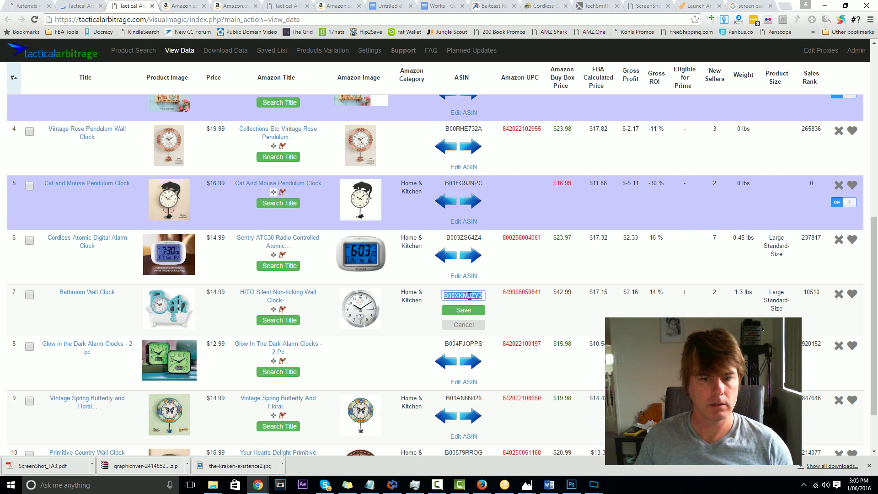
key("ctrl+v")
left_click(466, 311)
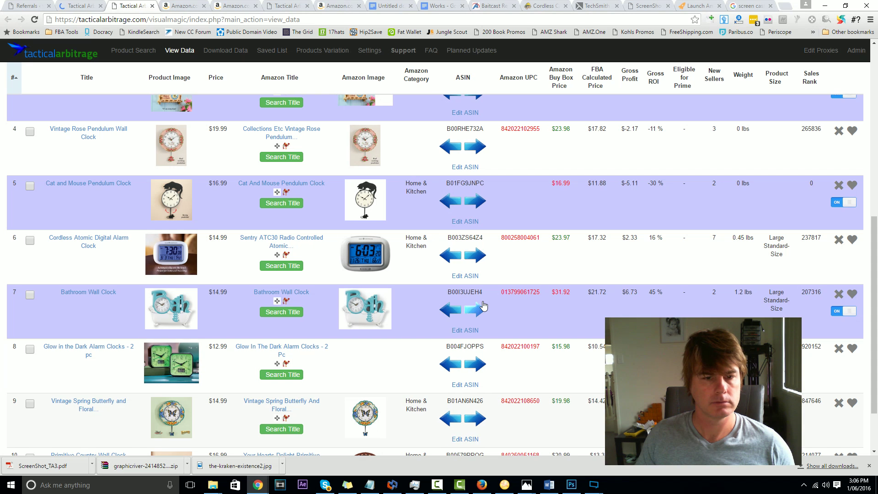
scroll(403, 339, "down", 2)
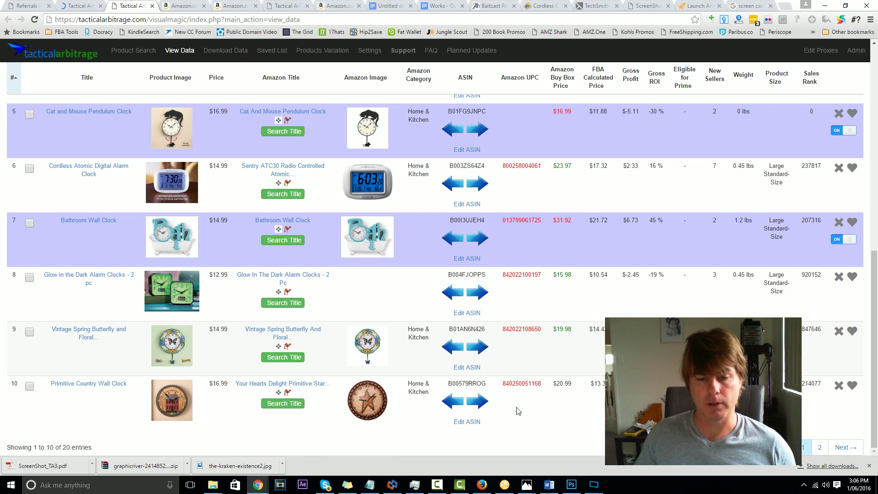
Switch row 10 to the next match, Primitive Country Wall Clock ASIN B019I34SSY, and save it.
left_click(484, 402)
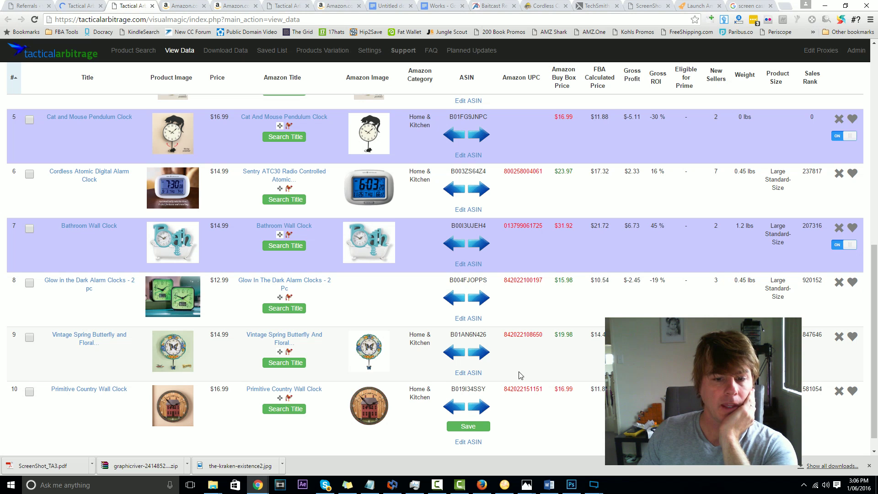
scroll(523, 413, "down", 1)
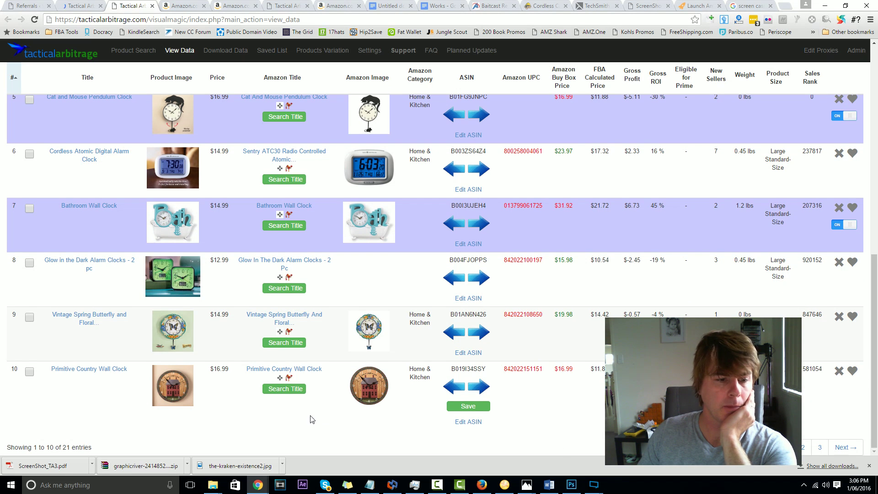
left_click(467, 406)
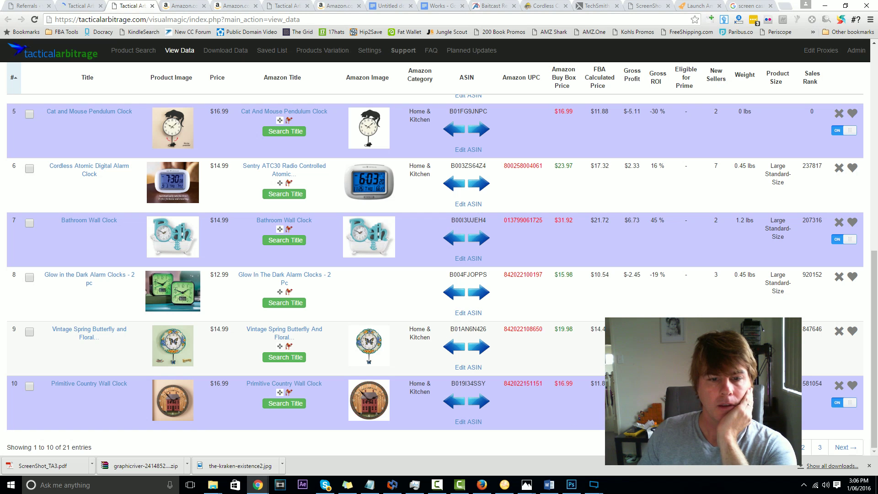
scroll(541, 147, "up", 7)
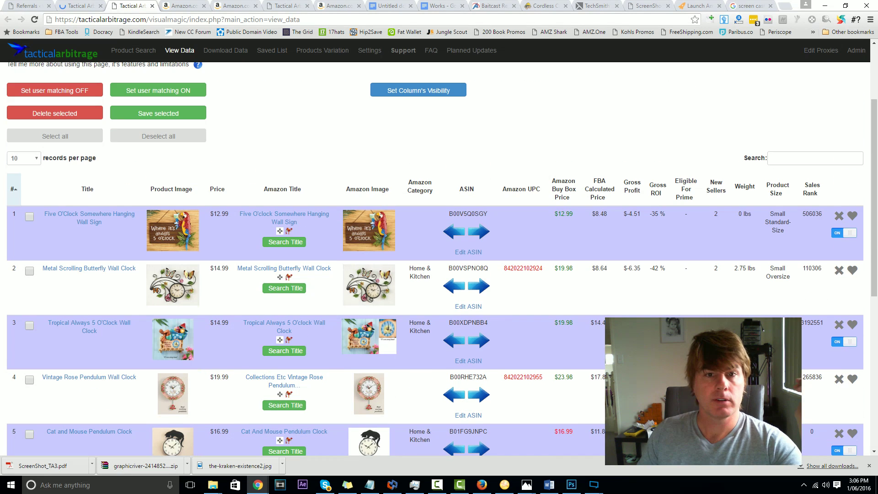
Open the FAQ and scroll to the Game On June 2016 rebate rules ($5/$10/$15 for 65/110/150 matches).
left_click(433, 51)
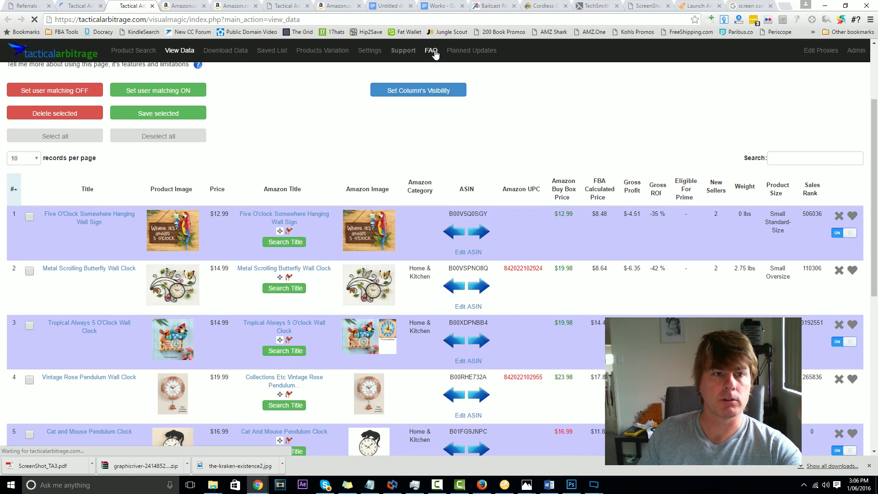
scroll(446, 114, "down", 7)
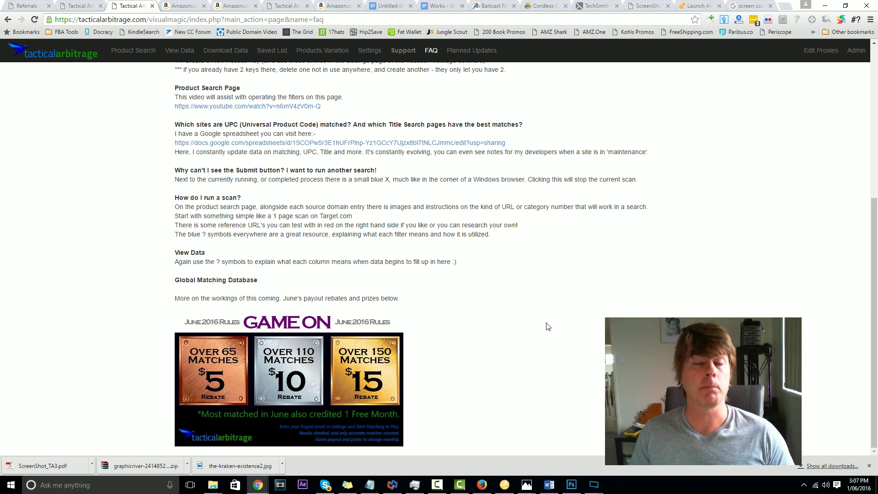
Return to the Product Search page.
left_click(139, 51)
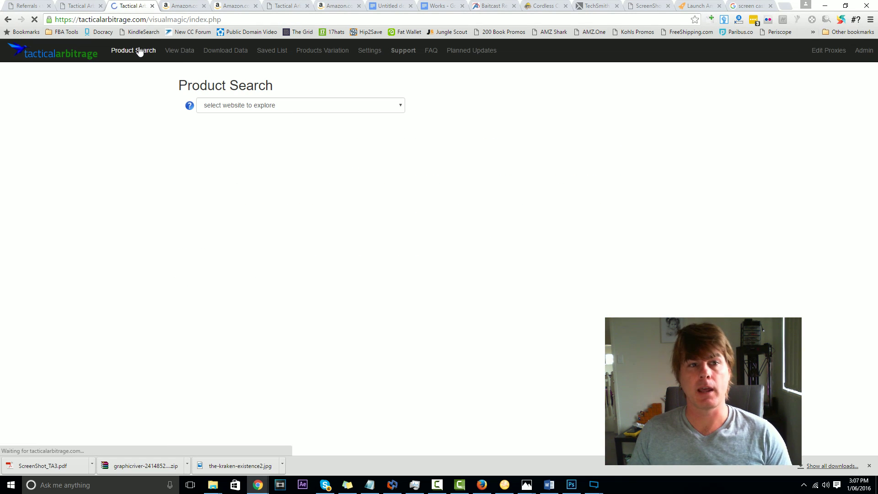